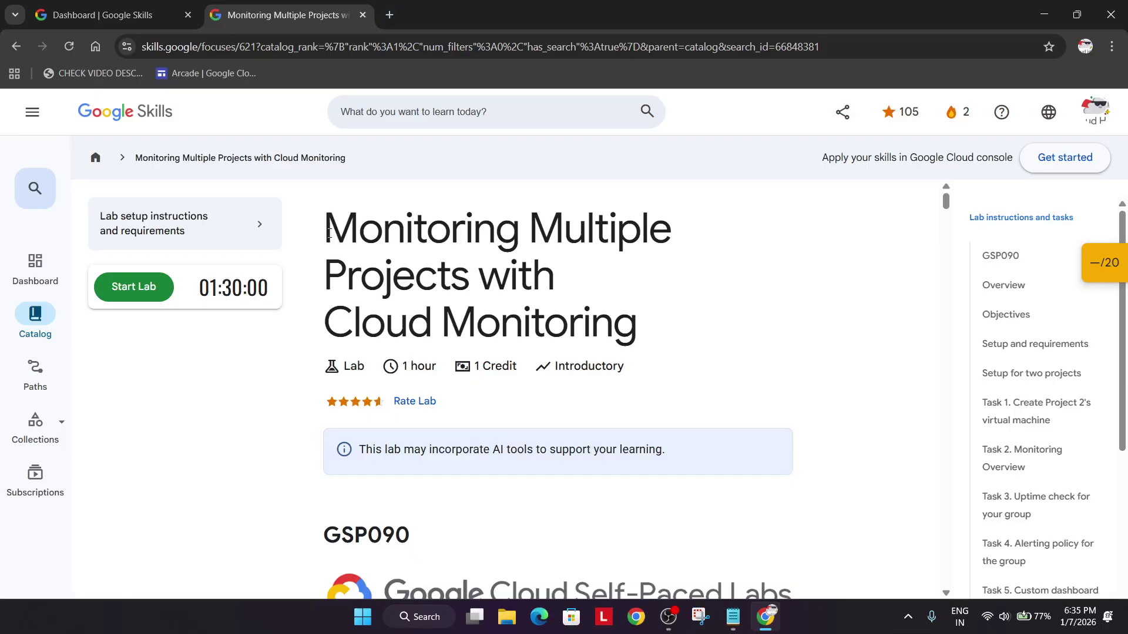
# Step: Highlight the lab title and move between Task 1 and the top of the instructions
pyautogui.moveTo(328, 231); pyautogui.dragTo(469, 265)
pyautogui.doubleClick(468, 261)
pyautogui.click(1010, 414)
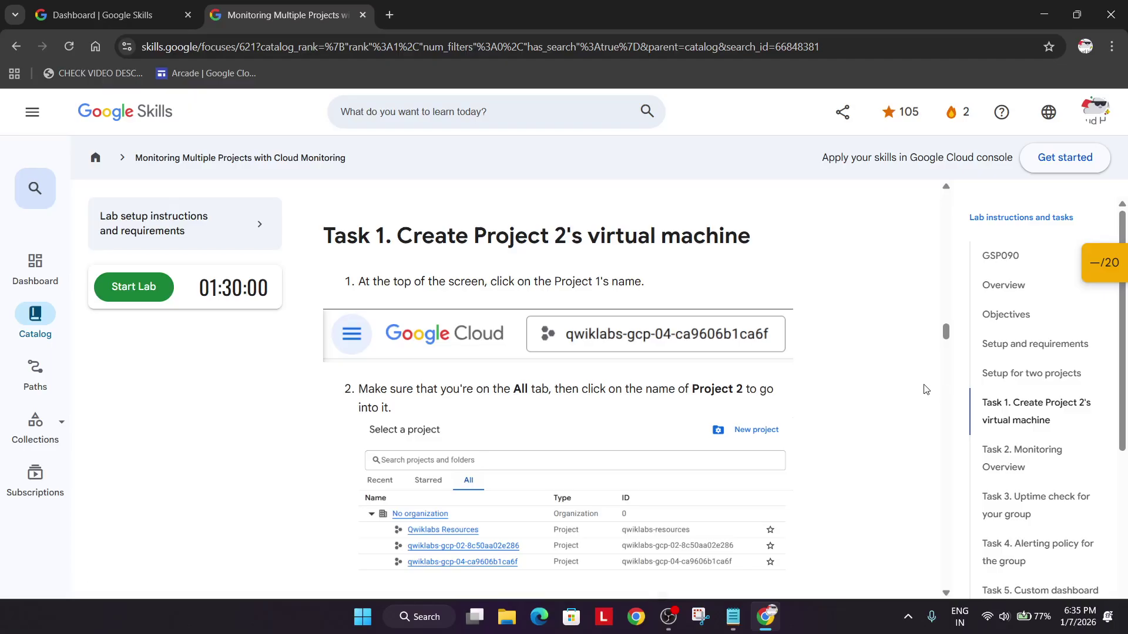
pyautogui.scroll(-1, 932, 388)
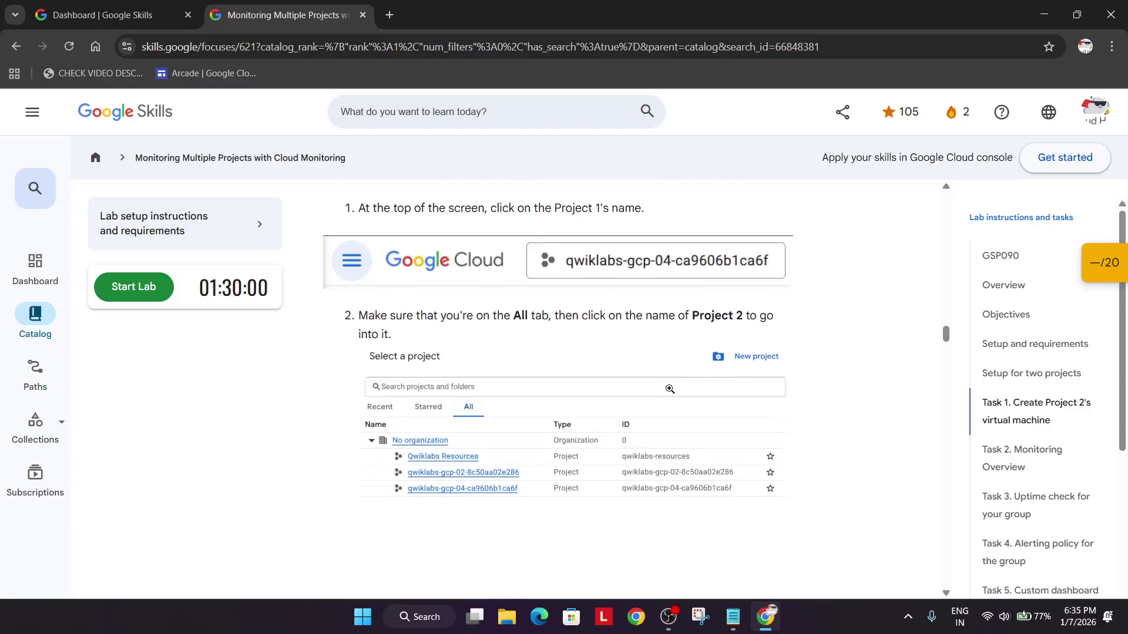
pyautogui.scroll(-2, 933, 388)
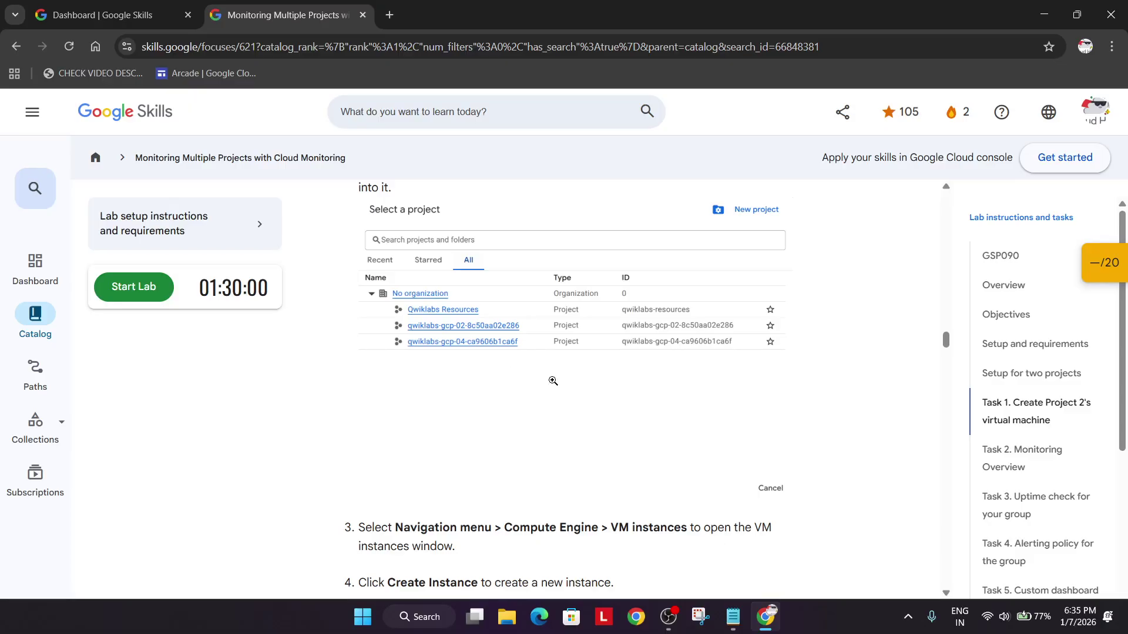
pyautogui.scroll(-5, 552, 380)
pyautogui.scroll(-2, 556, 397)
pyautogui.scroll(-4, 556, 400)
pyautogui.scroll(-2, 557, 399)
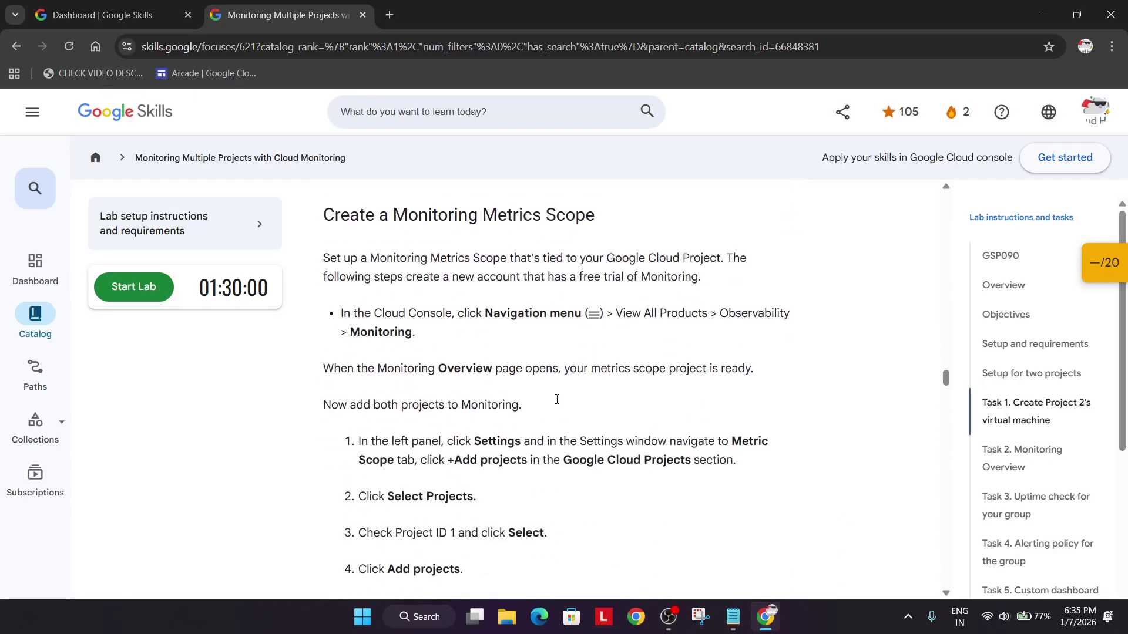
pyautogui.scroll(4, 557, 405)
pyautogui.scroll(3, 557, 405)
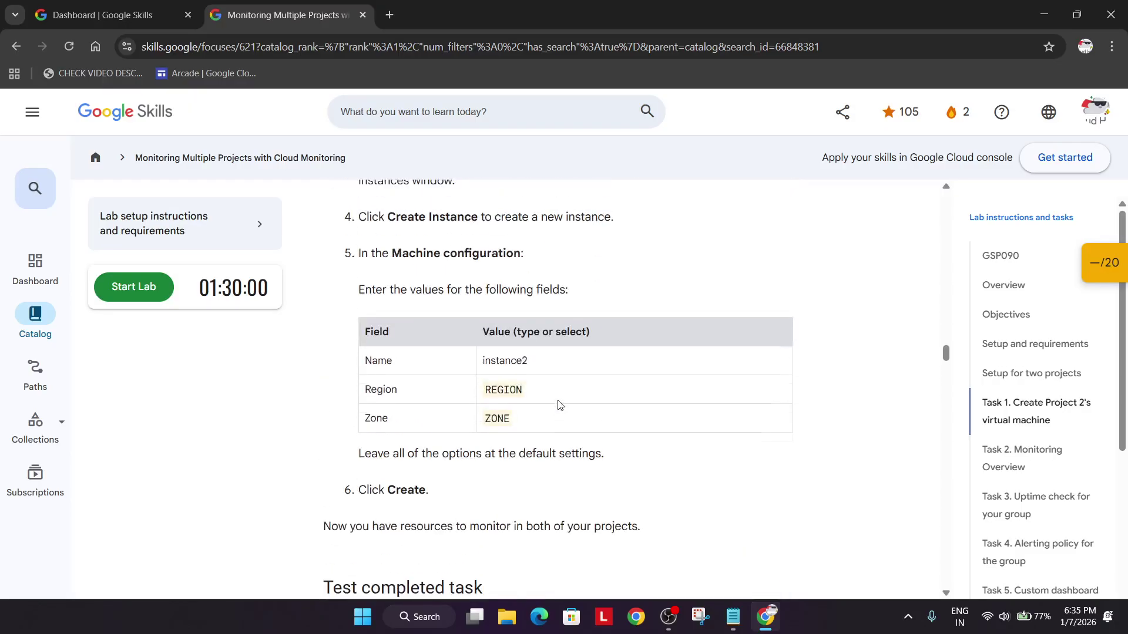
pyautogui.scroll(2, 557, 404)
pyautogui.scroll(3, 557, 404)
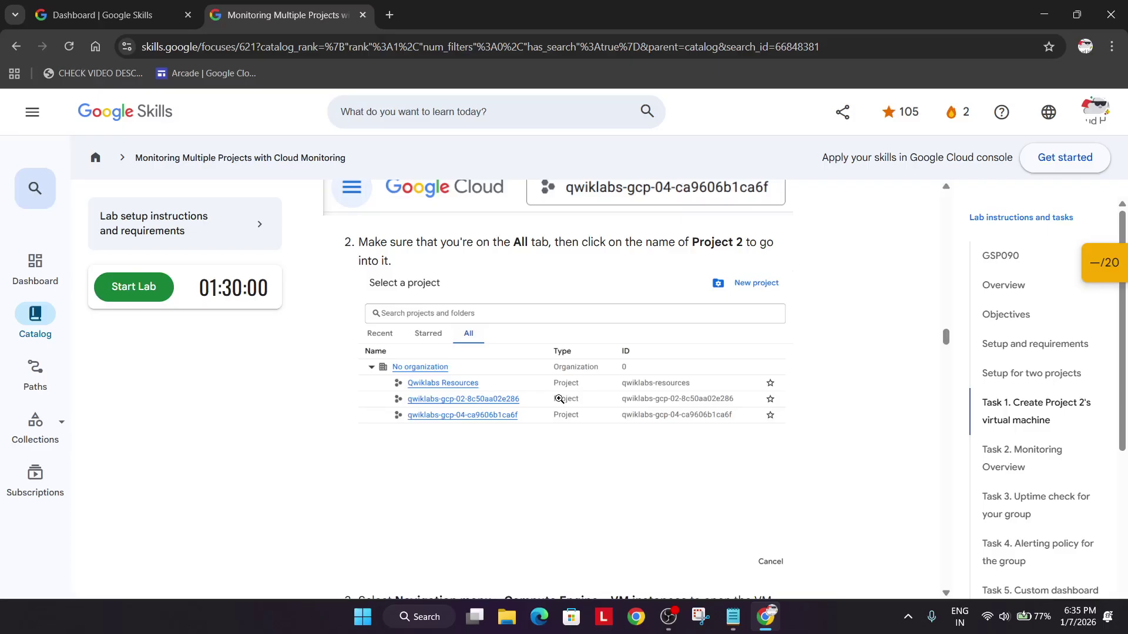
pyautogui.scroll(3, 558, 398)
pyautogui.scroll(4, 558, 398)
pyautogui.scroll(2, 558, 399)
pyautogui.scroll(4, 559, 399)
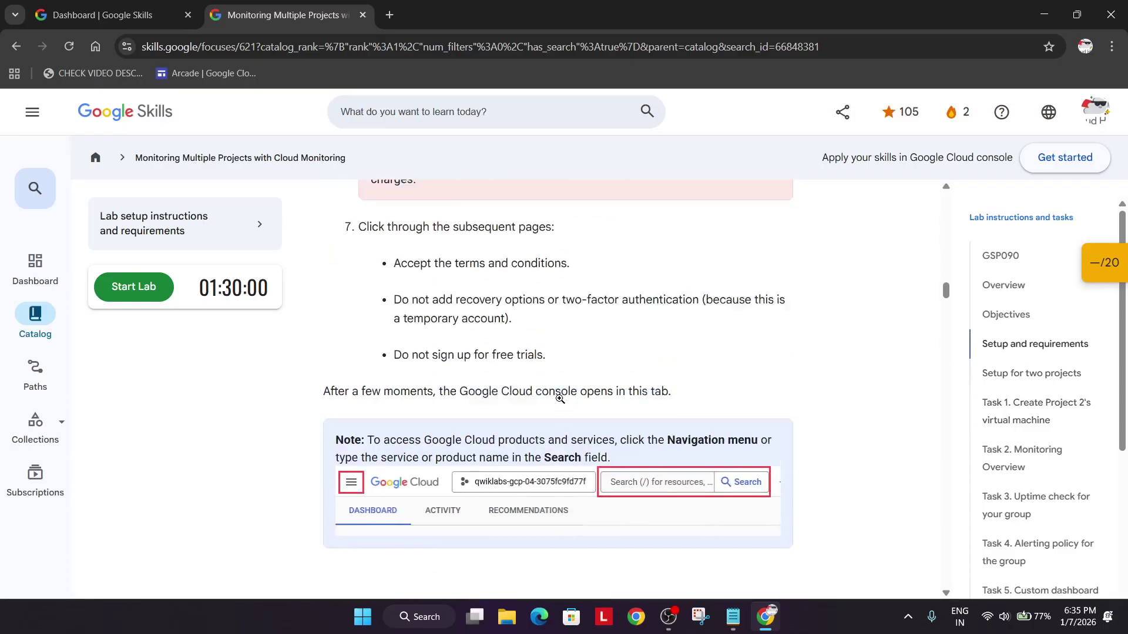
pyautogui.scroll(3, 560, 399)
pyautogui.scroll(3, 561, 399)
pyautogui.scroll(4, 562, 400)
pyautogui.scroll(3, 562, 400)
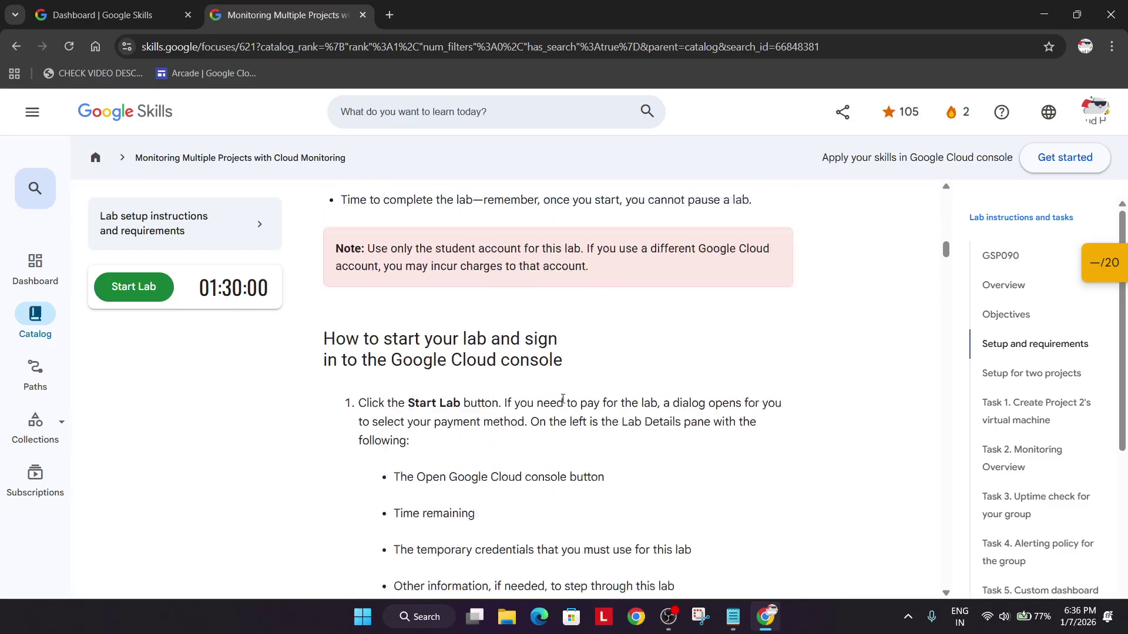
pyautogui.scroll(2, 562, 401)
pyautogui.scroll(3, 562, 401)
pyautogui.scroll(2, 562, 401)
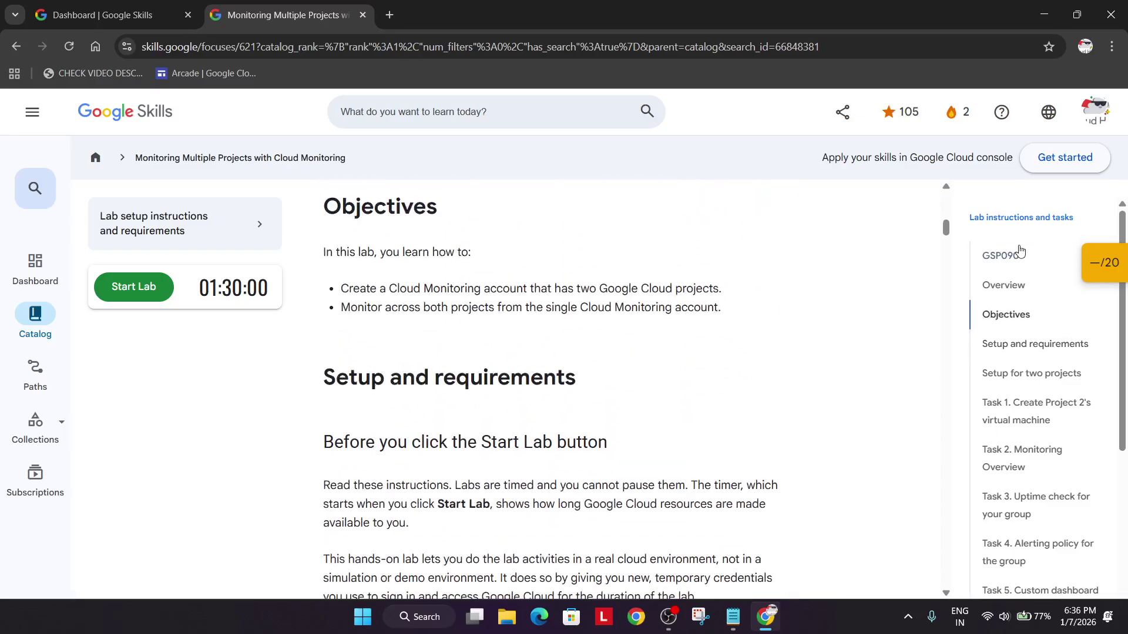
pyautogui.click(1005, 255)
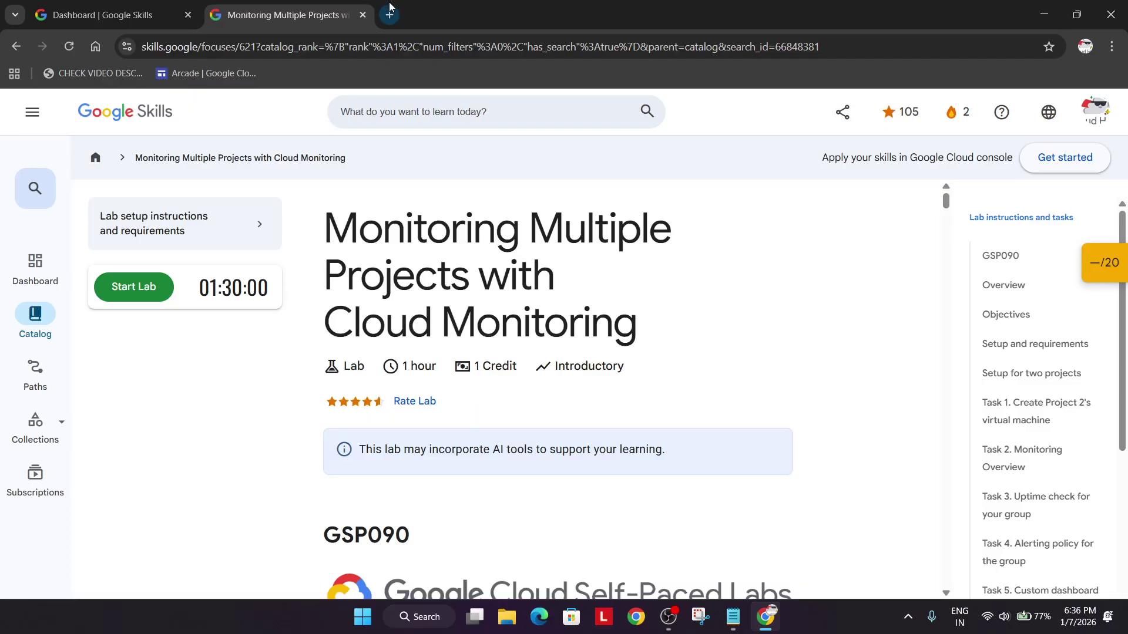
# Step: Open the Base Camp game and the Week 4 trivia game in new tabs
pyautogui.click(670, 615)
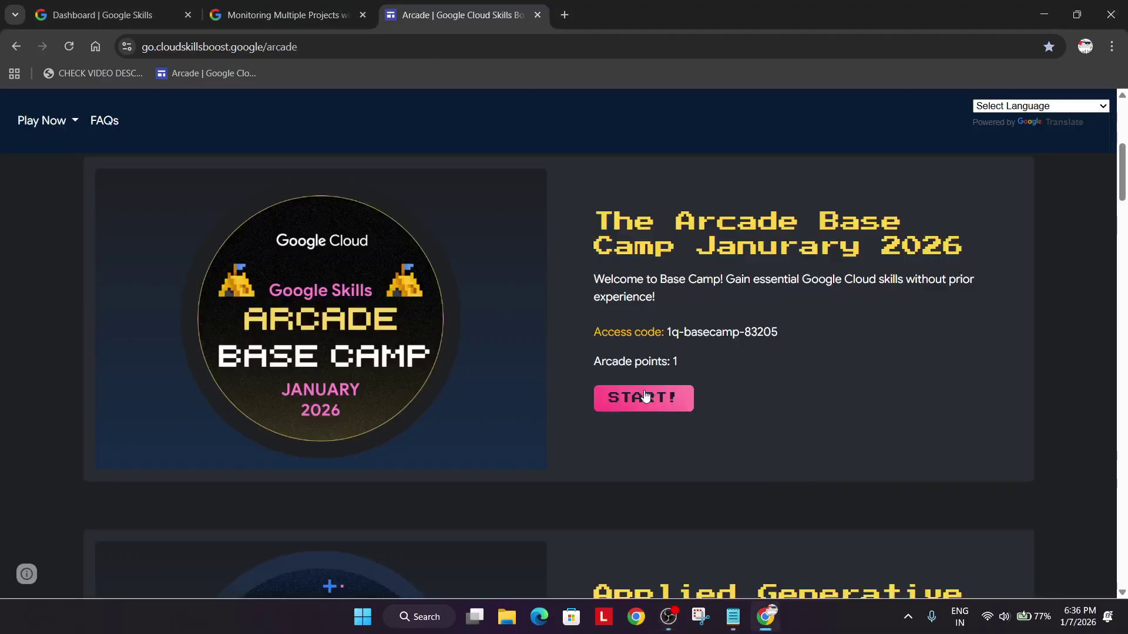
pyautogui.rightClick(654, 397)
pyautogui.click(710, 411)
pyautogui.scroll(-4, 699, 418)
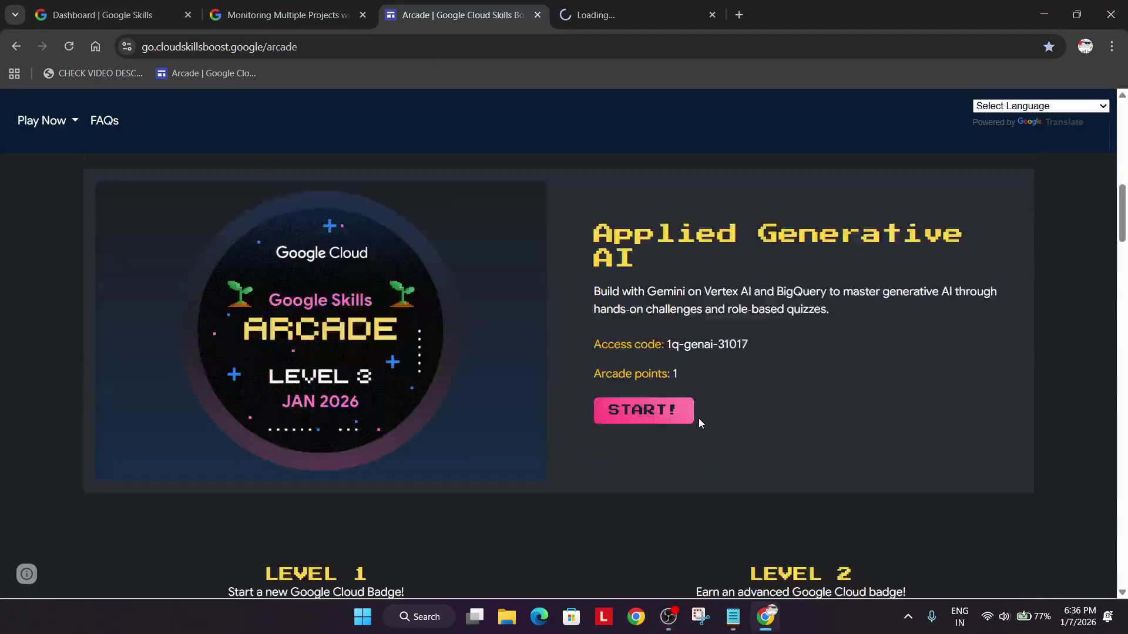
pyautogui.scroll(-4, 696, 421)
pyautogui.scroll(-4, 693, 427)
pyautogui.scroll(-2, 693, 427)
pyautogui.scroll(-3, 890, 475)
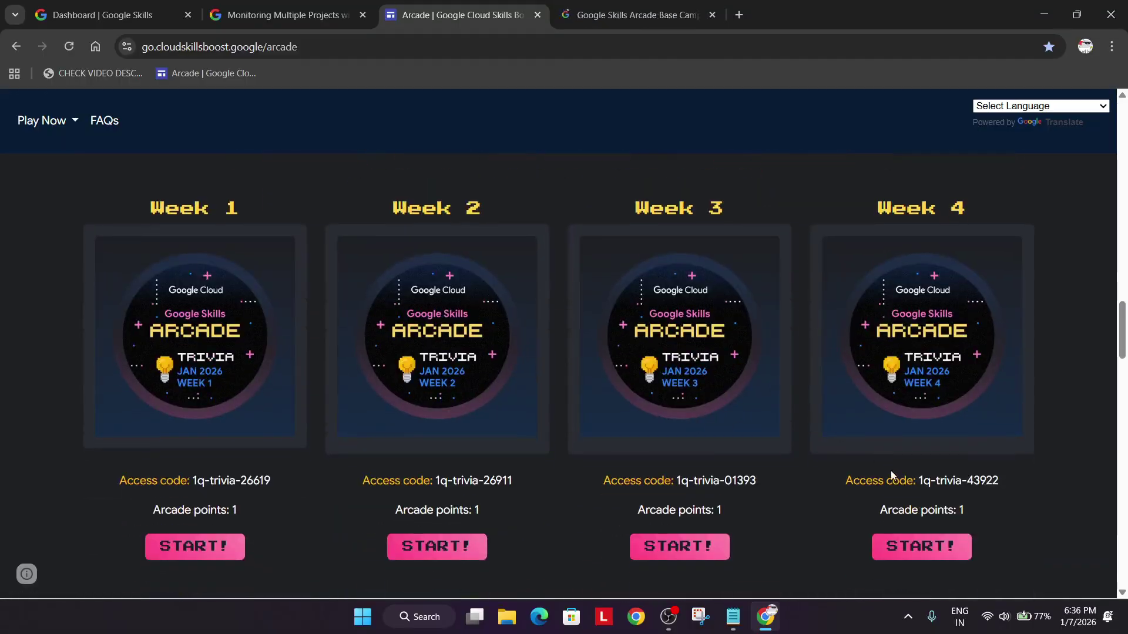
pyautogui.middleClick(916, 547)
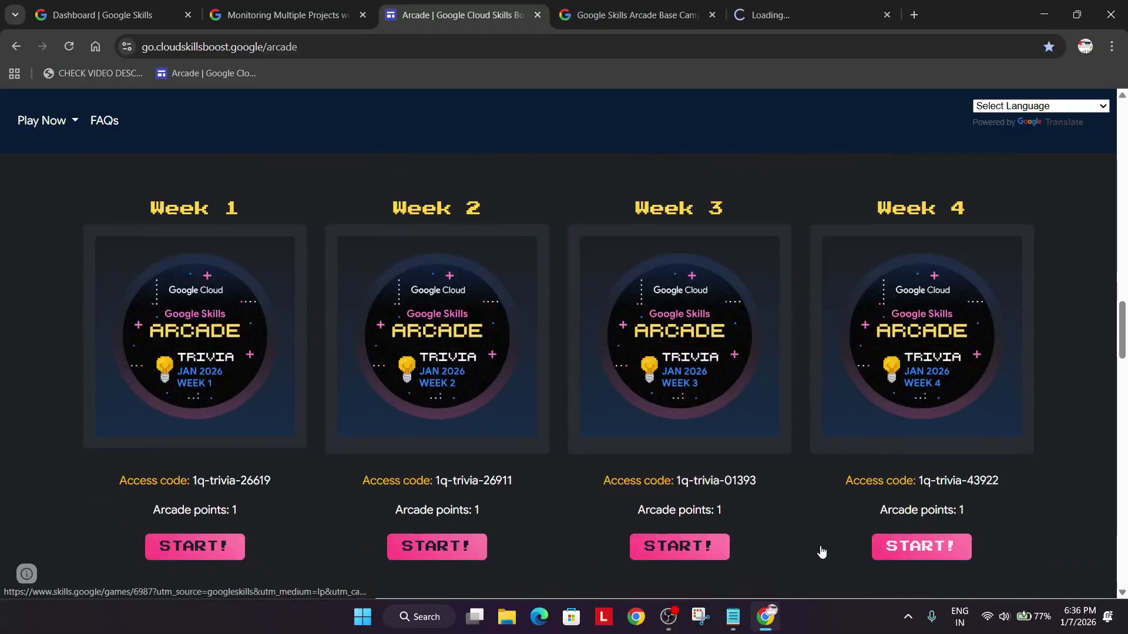
# Step: Expand Week 4's labs and highlight the Configure Cloud Storage Bucket and Manage Cloud Storage titles
pyautogui.click(798, 14)
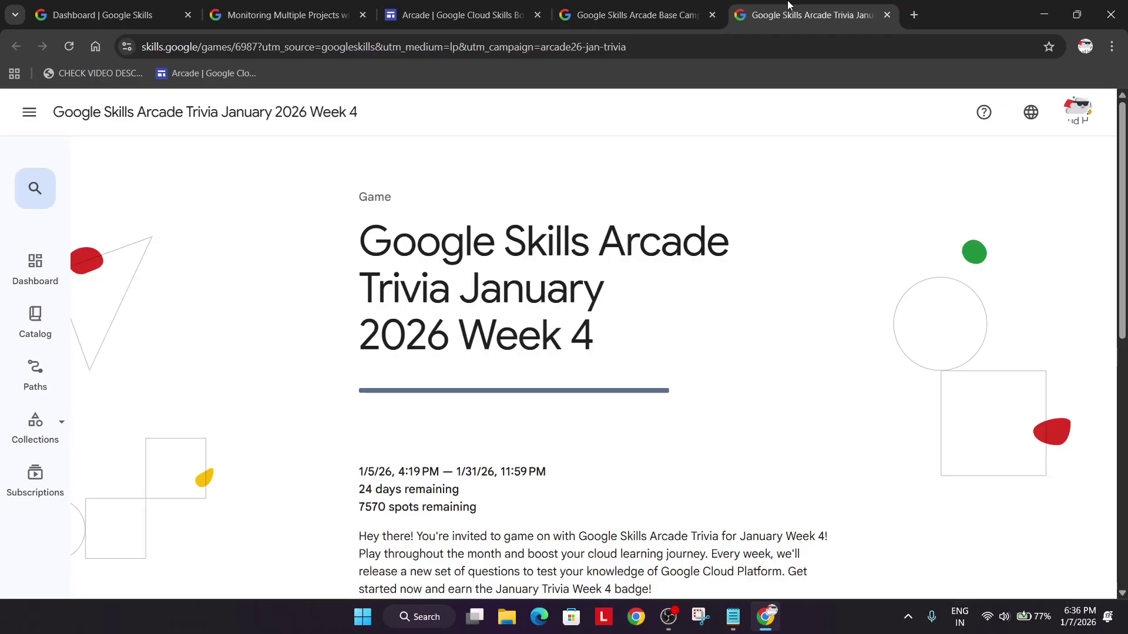
pyautogui.scroll(-6, 670, 380)
pyautogui.click(789, 339)
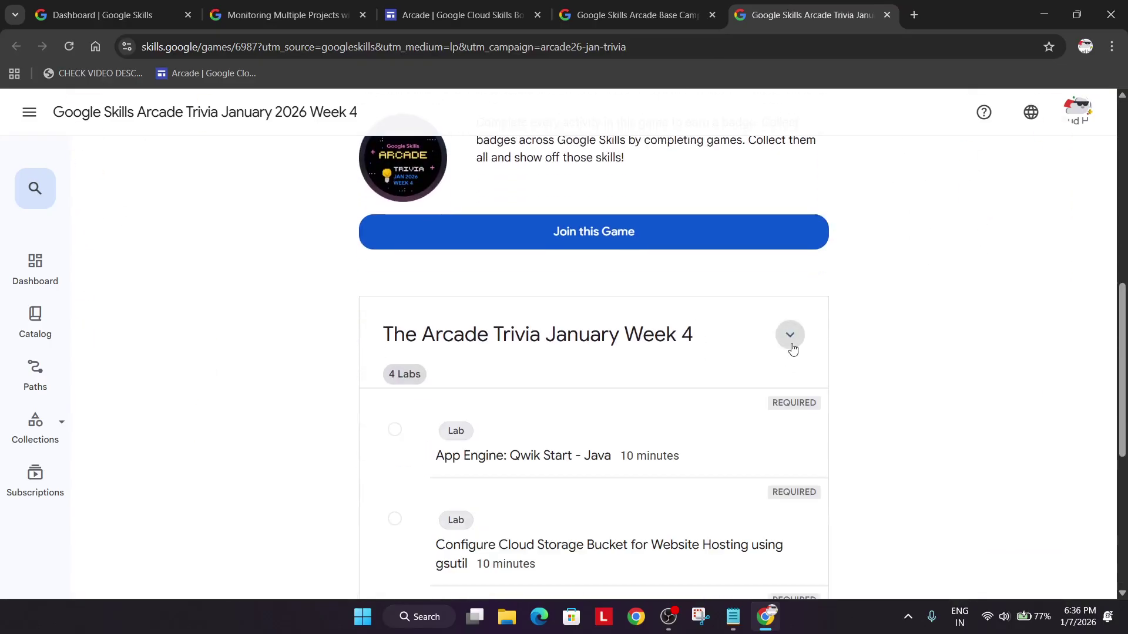
pyautogui.scroll(-3, 775, 350)
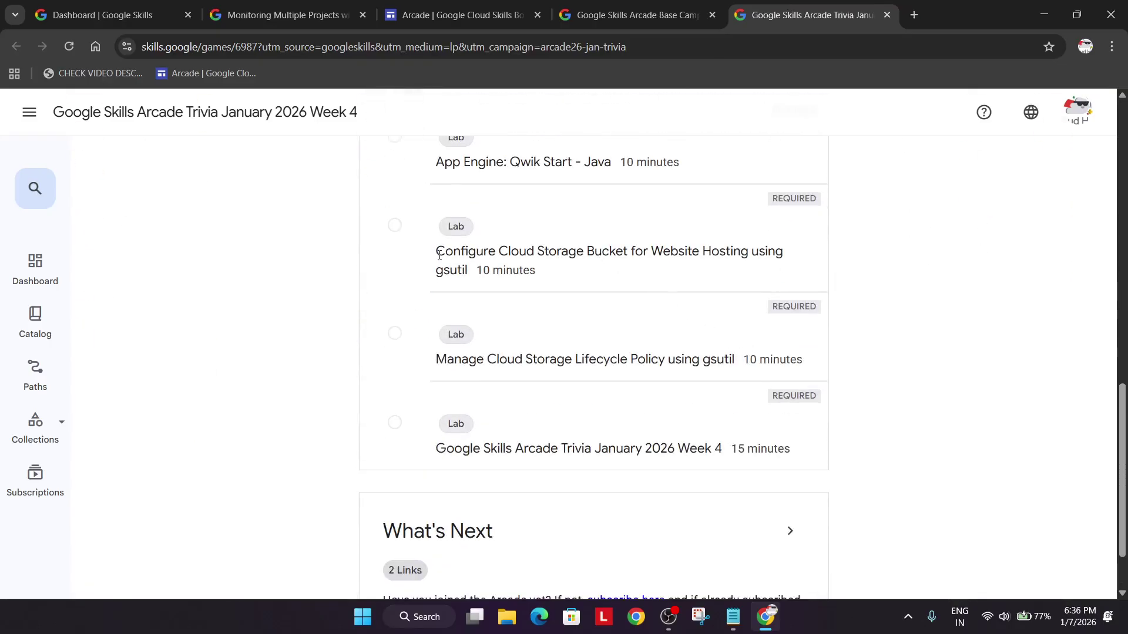
pyautogui.moveTo(438, 253); pyautogui.dragTo(455, 276)
pyautogui.moveTo(437, 356); pyautogui.dragTo(557, 362)
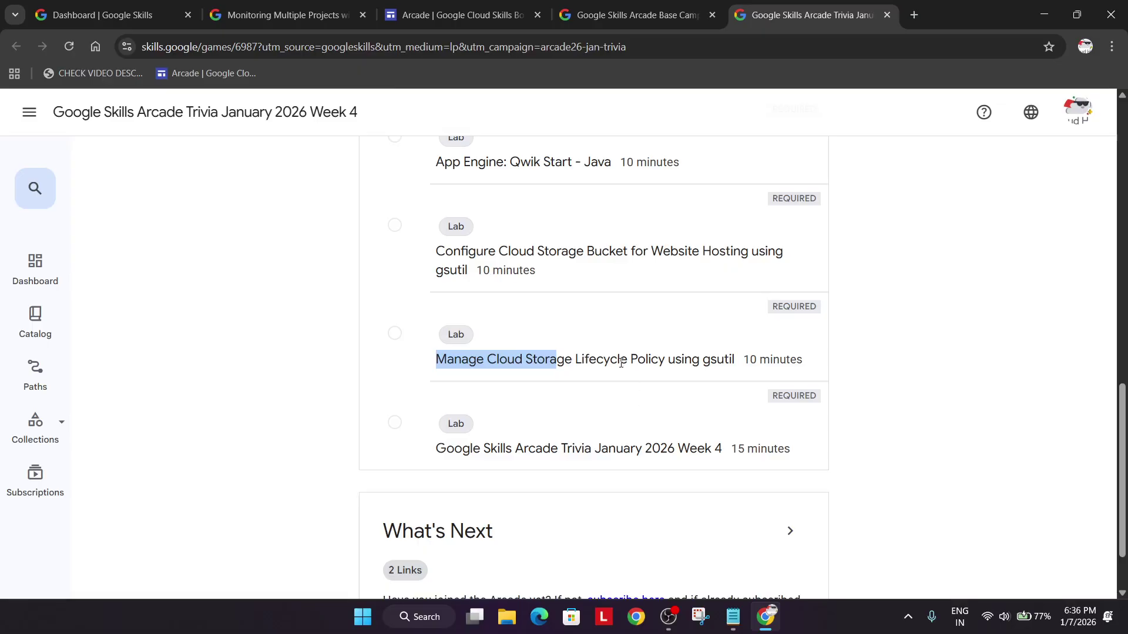
# Step: On the Base Camp January 2026 tab, list the labs under Welcome to Base Camp and Level Up!
pyautogui.click(630, 14)
pyautogui.scroll(-2, 607, 150)
pyautogui.scroll(-3, 794, 364)
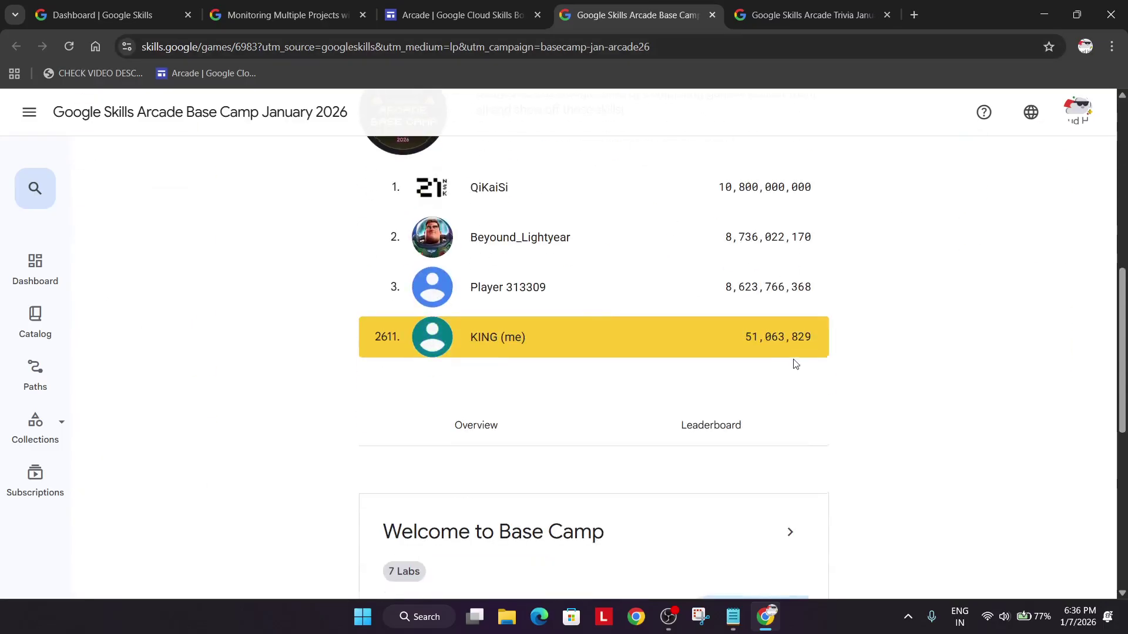
pyautogui.scroll(-3, 794, 364)
pyautogui.click(788, 238)
pyautogui.scroll(-1, 777, 292)
pyautogui.scroll(-4, 767, 318)
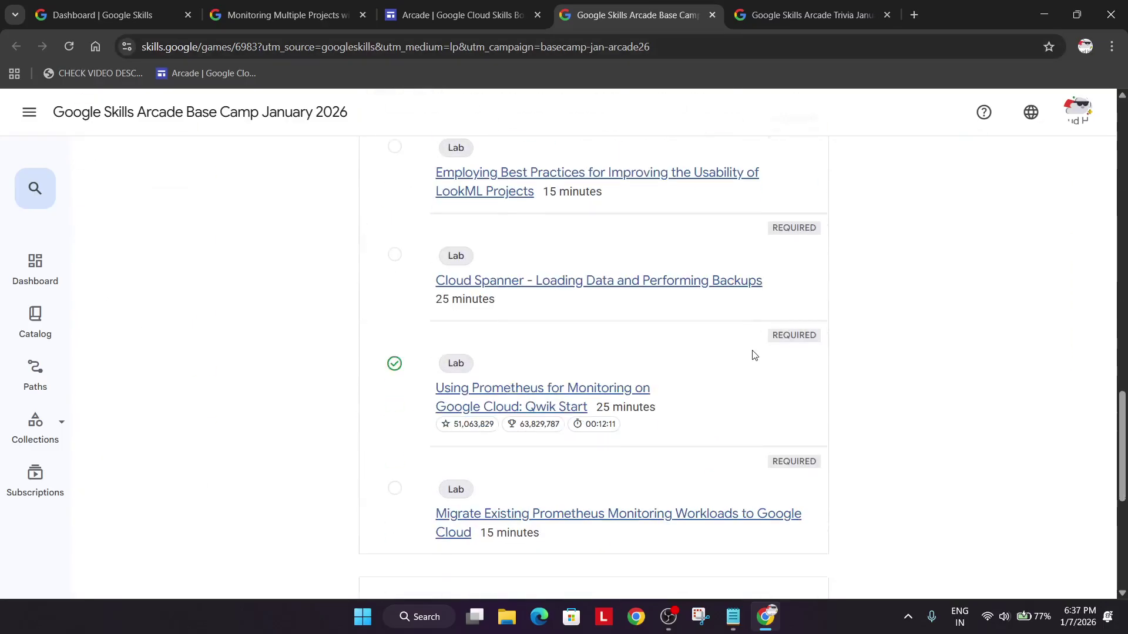
pyautogui.scroll(-3, 754, 355)
pyautogui.scroll(2, 776, 343)
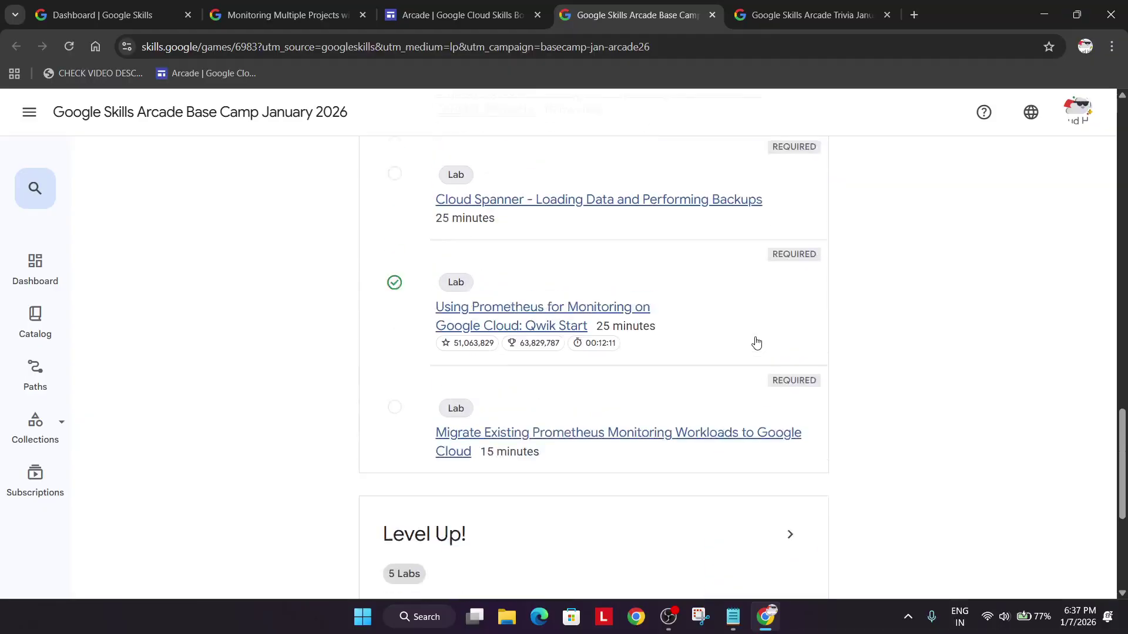
pyautogui.scroll(1, 757, 343)
pyautogui.scroll(-4, 757, 344)
pyautogui.click(786, 256)
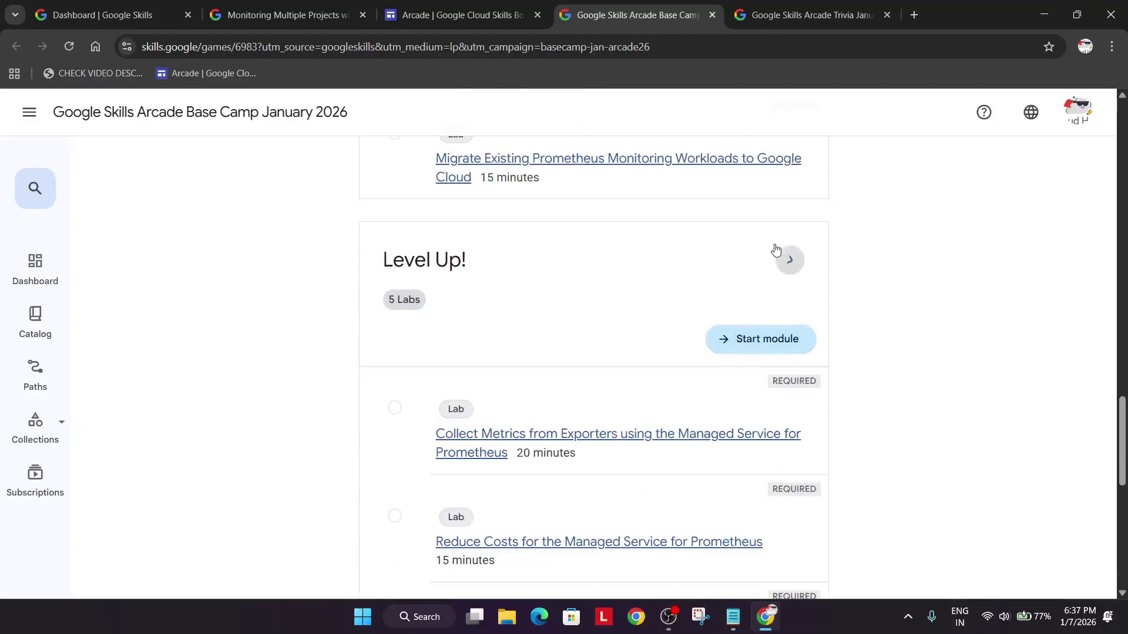
pyautogui.scroll(-2, 605, 327)
pyautogui.scroll(-3, 598, 331)
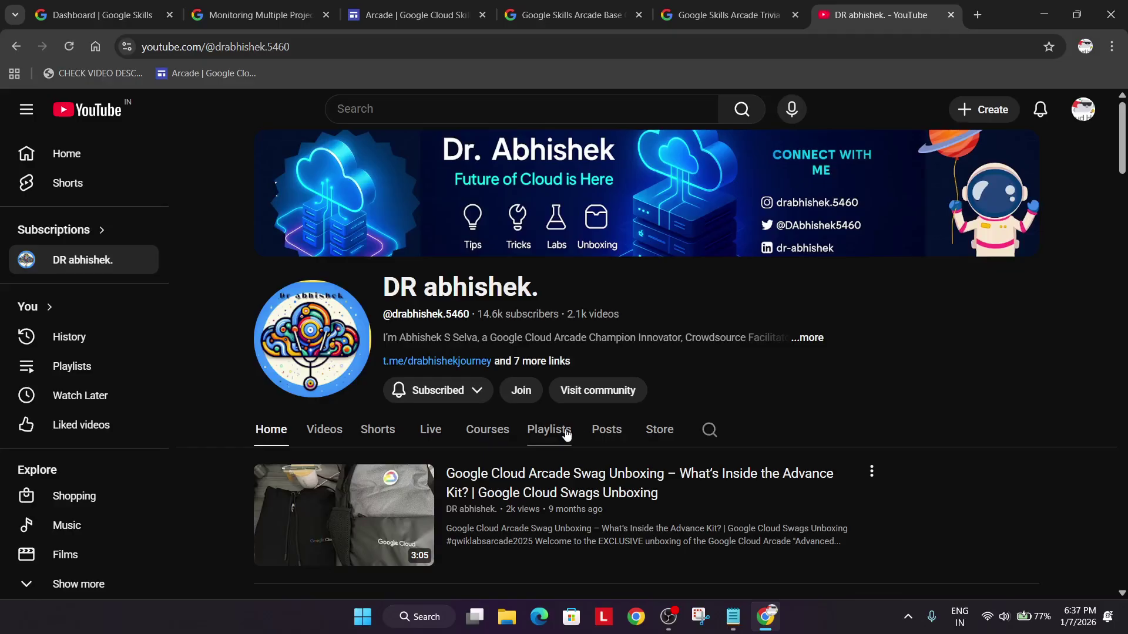
# Step: Browse DR abhishek's playlists, open Google Cloud Arcade Cohort 1 2026, then go back
pyautogui.click(549, 430)
pyautogui.scroll(-3, 839, 333)
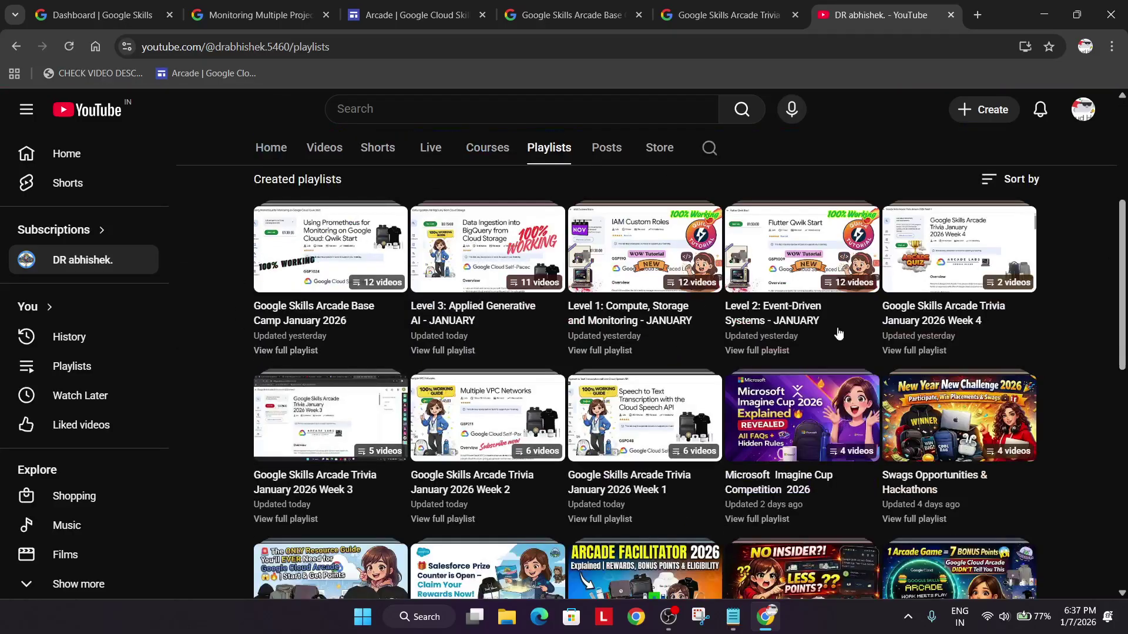
pyautogui.scroll(-6, 785, 365)
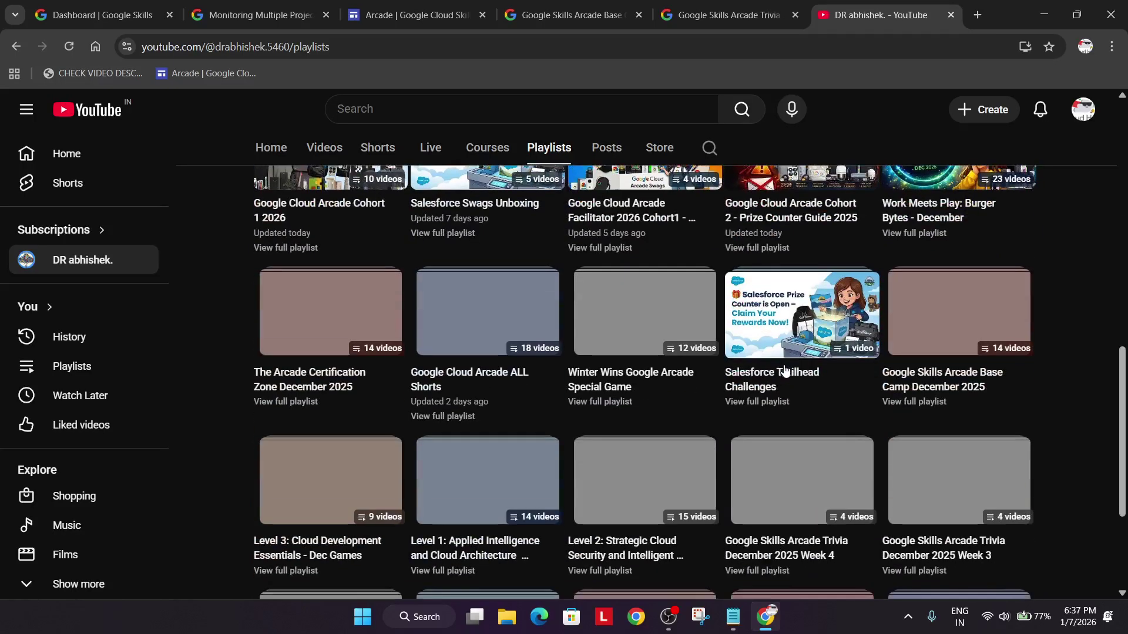
pyautogui.scroll(3, 784, 372)
pyautogui.scroll(3, 749, 353)
pyautogui.scroll(-5, 684, 332)
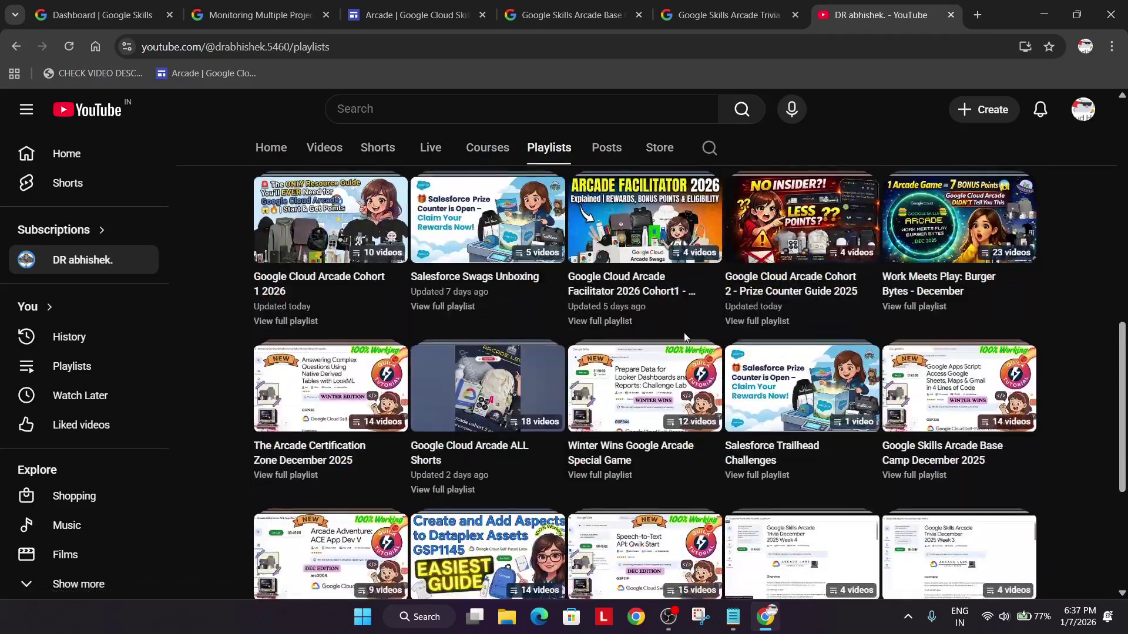
pyautogui.click(314, 328)
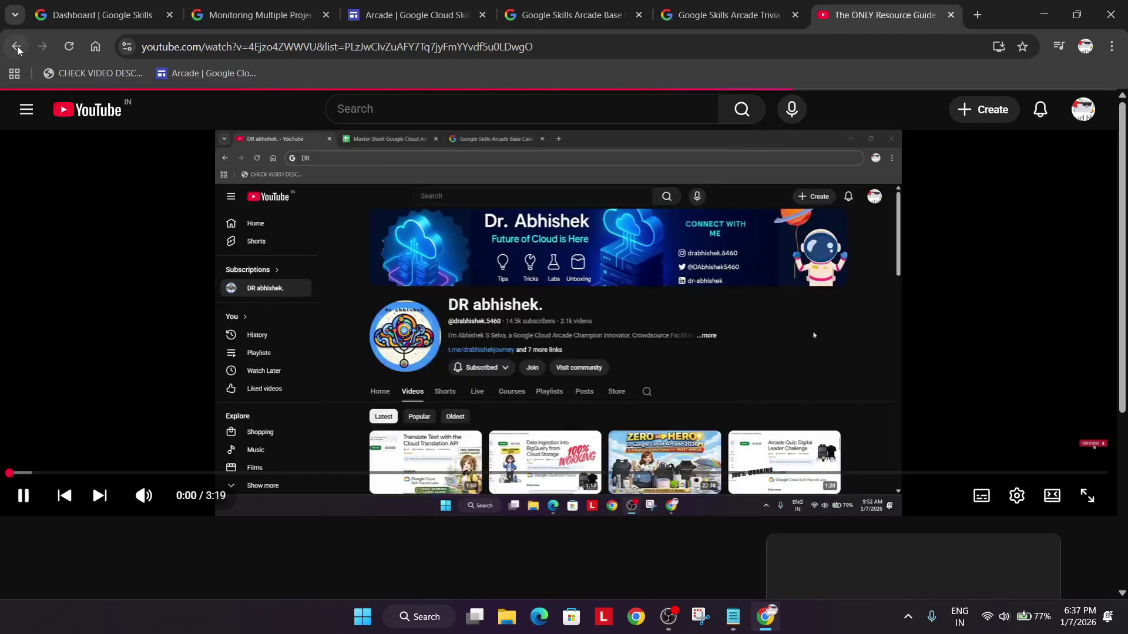
pyautogui.click(17, 48)
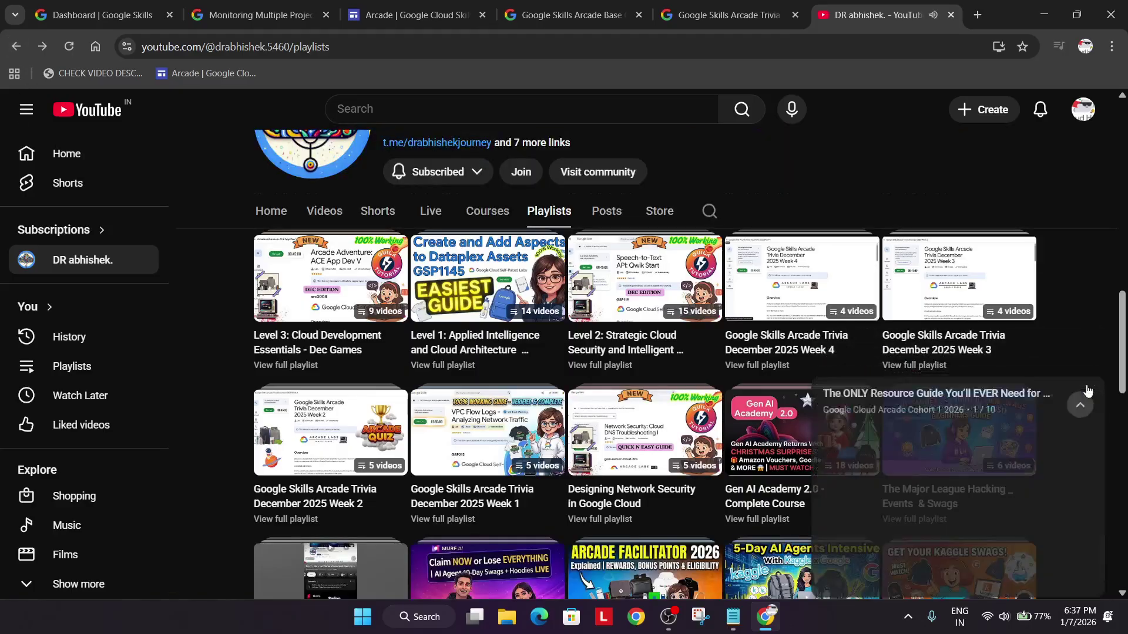
pyautogui.scroll(-3, 328, 428)
pyautogui.scroll(1, 668, 300)
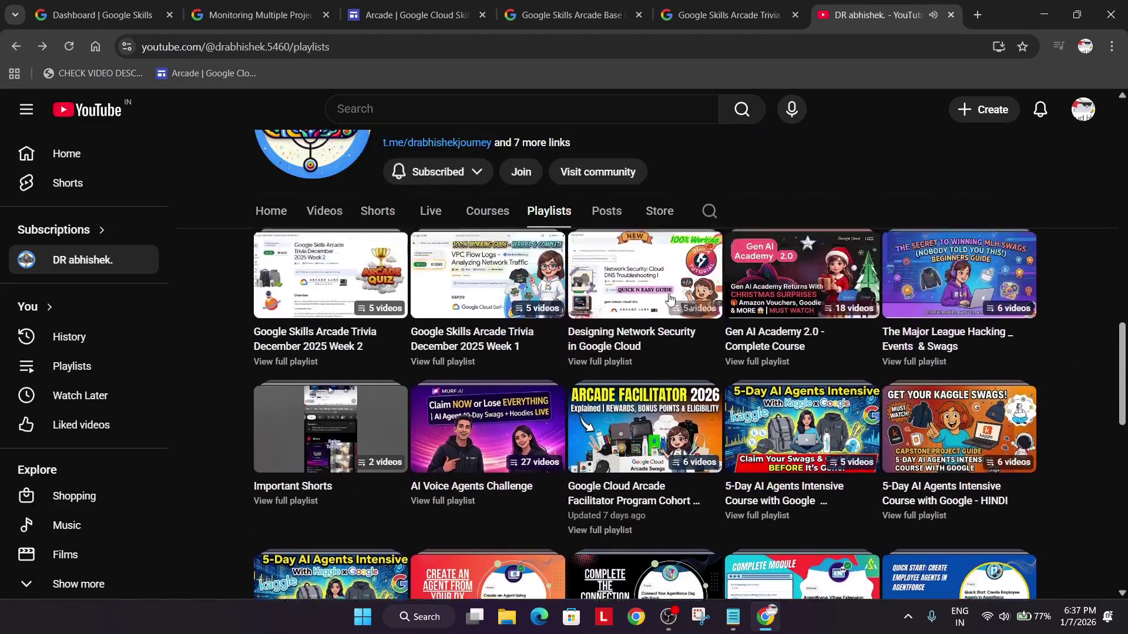
pyautogui.scroll(3, 669, 299)
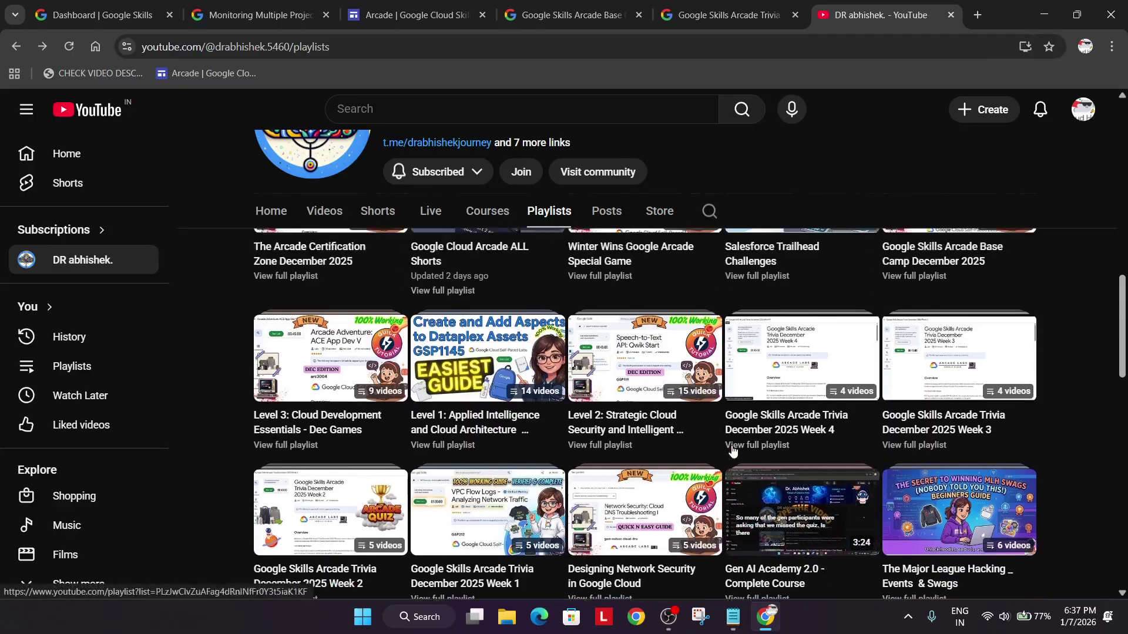
pyautogui.scroll(4, 732, 449)
pyautogui.scroll(4, 727, 441)
pyautogui.scroll(3, 727, 441)
pyautogui.scroll(2, 727, 441)
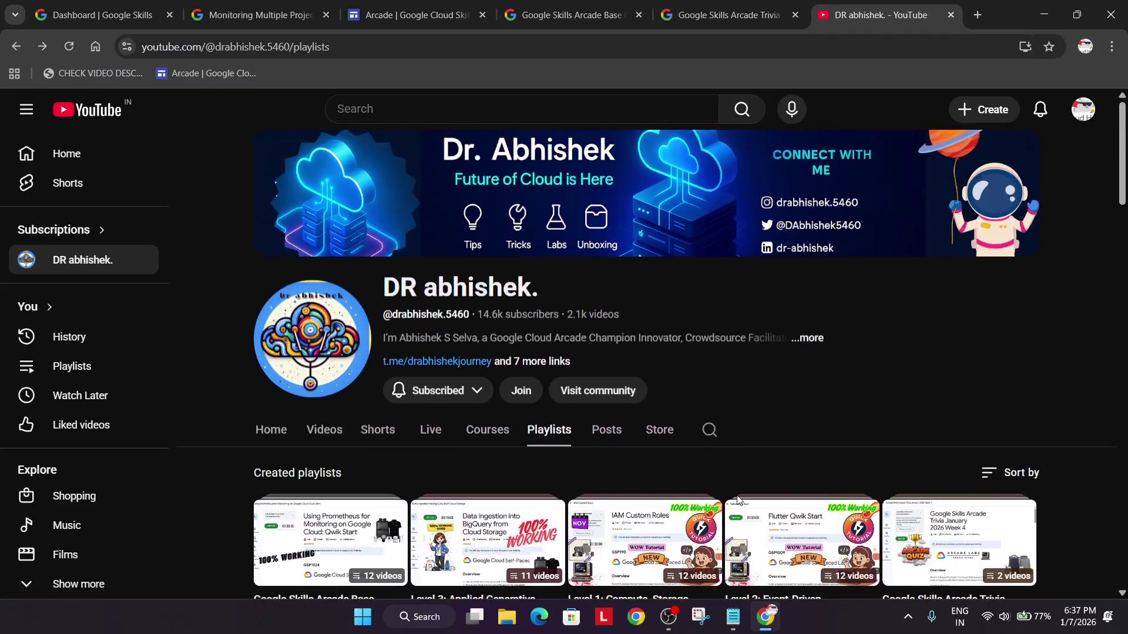